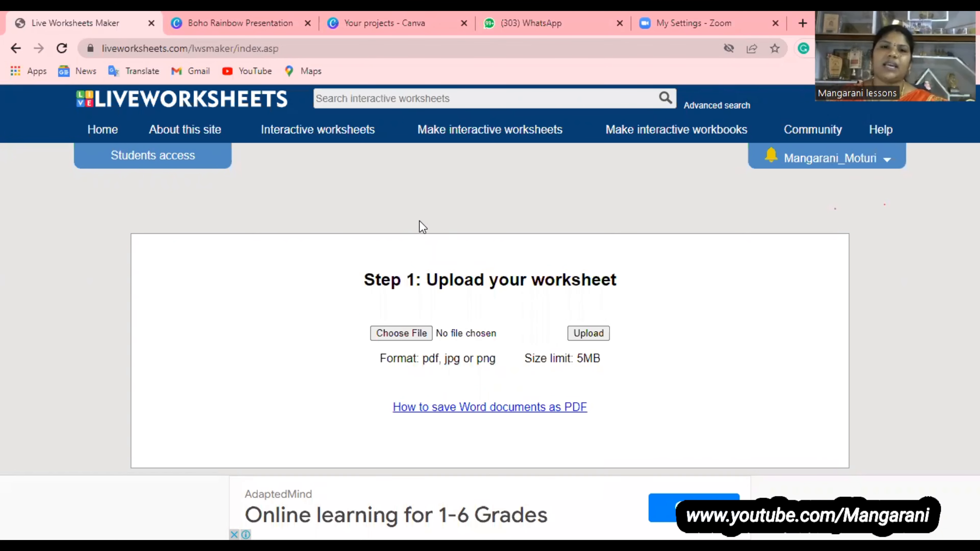
Upload the worksheet image 2 (2).png from the computer to the worksheet maker.
{"action": "left_click", "coordinate": [399, 335]}
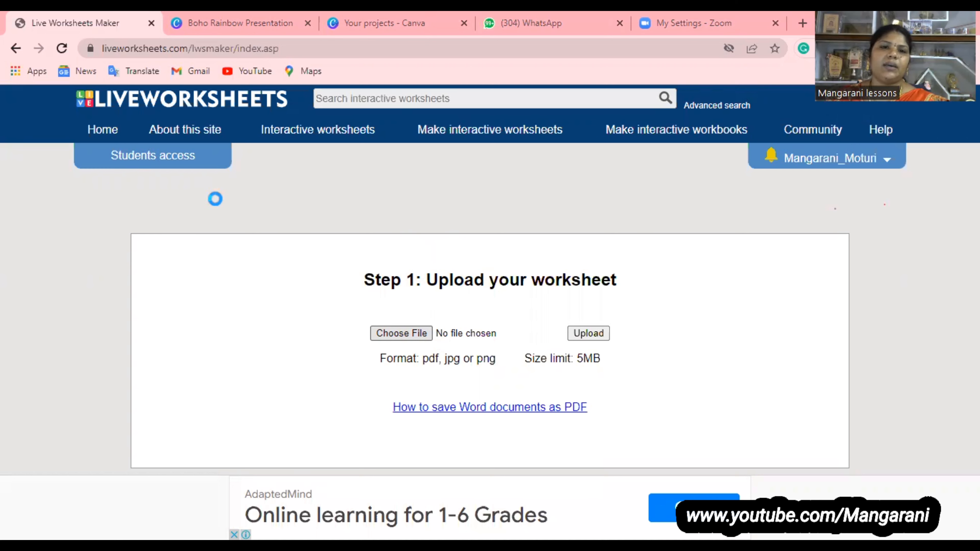
{"action": "left_click", "coordinate": [400, 334]}
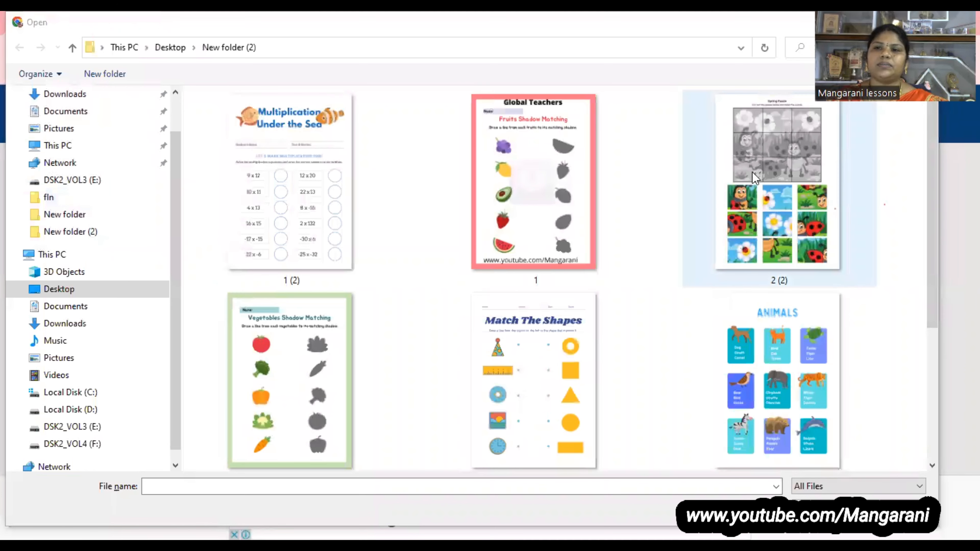
{"action": "double_click", "coordinate": [777, 185]}
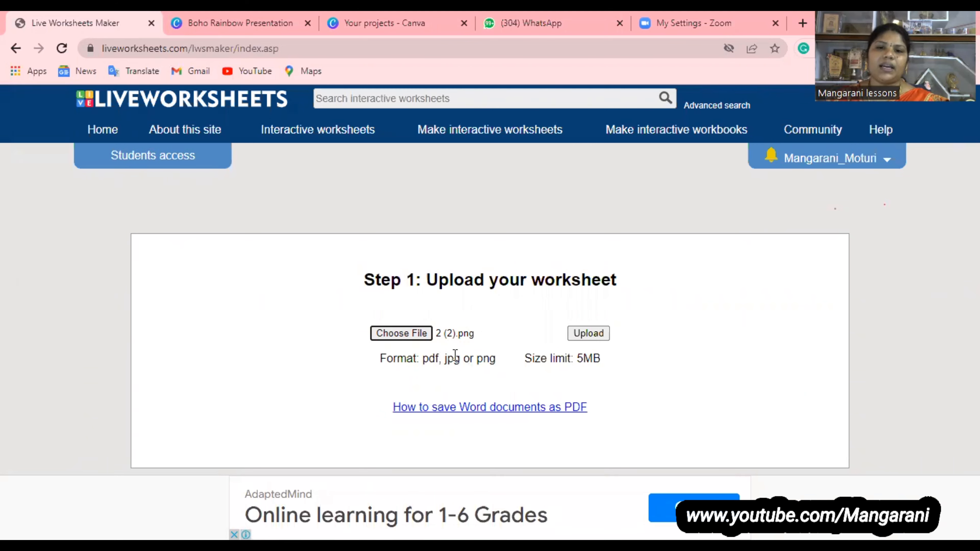
{"action": "left_click", "coordinate": [594, 337]}
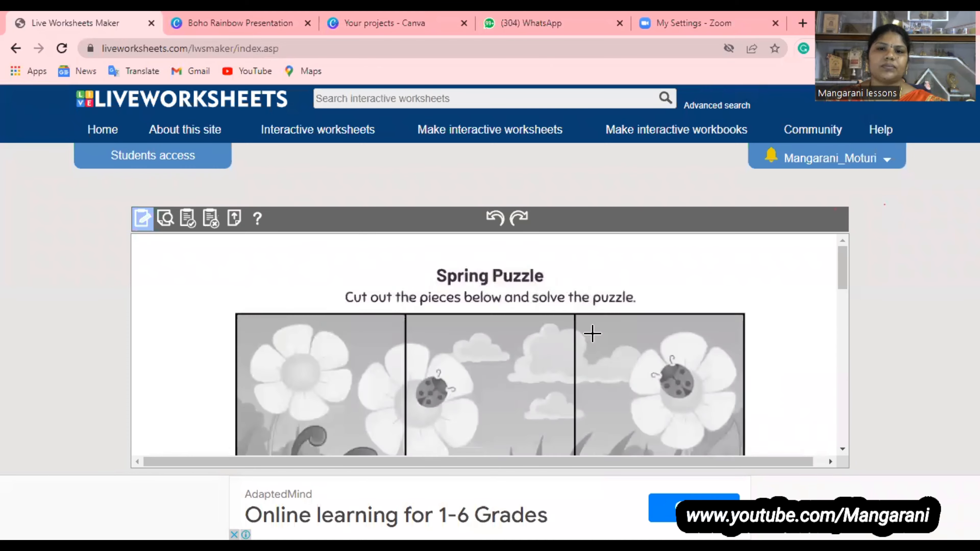
Examine the Spring Puzzle worksheet, comparing the grey nine-cell grid with the colour pieces below it.
{"action": "scroll", "coordinate": [593, 334], "scroll_direction": "down", "scroll_amount": 10}
{"action": "key", "text": "ctrl+minus"}
{"action": "key", "text": "ctrl+minus"}
{"action": "key", "text": "ctrl+minus"}
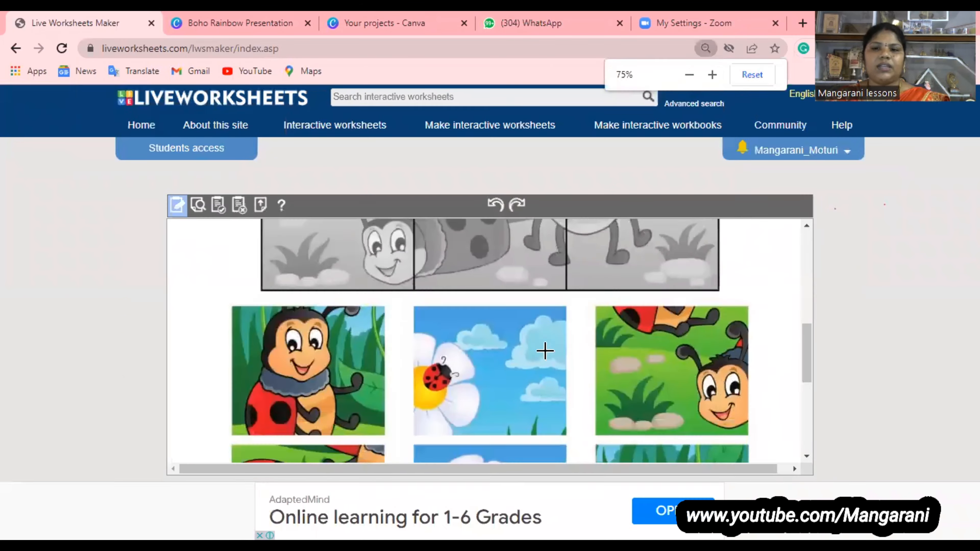
{"action": "key", "text": "ctrl+minus"}
{"action": "key", "text": "ctrl+minus"}
{"action": "scroll", "coordinate": [541, 355], "scroll_direction": "up", "scroll_amount": 3}
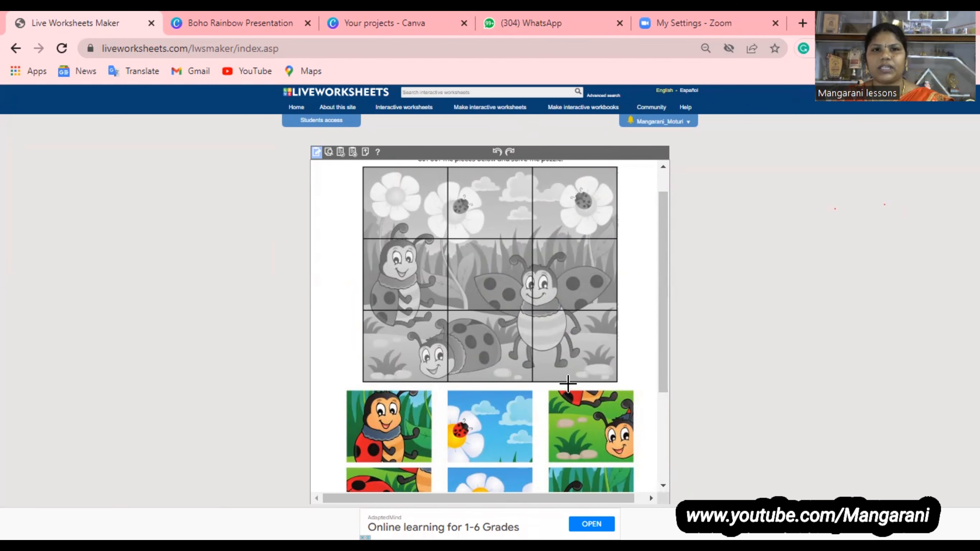
{"action": "scroll", "coordinate": [508, 399], "scroll_direction": "down", "scroll_amount": 5}
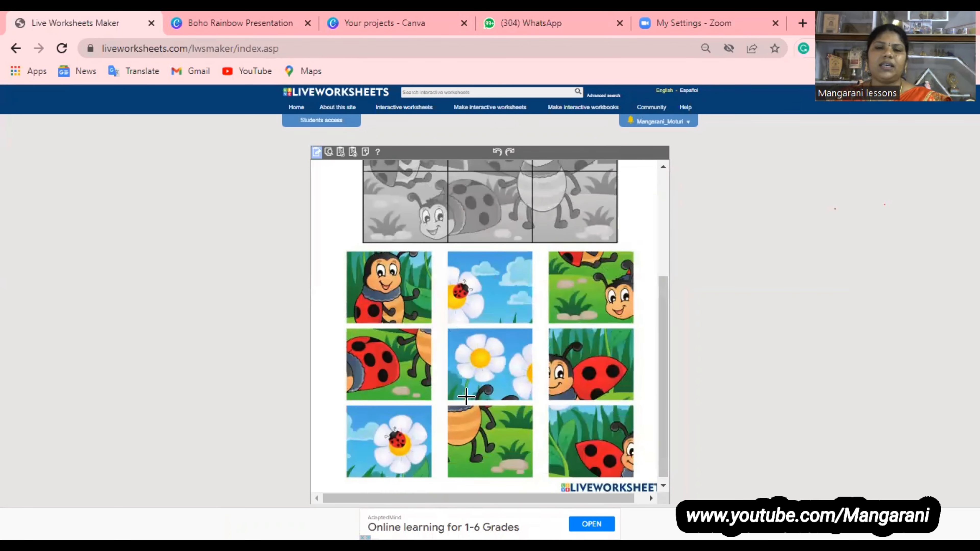
{"action": "scroll", "coordinate": [508, 197], "scroll_direction": "up", "scroll_amount": 5}
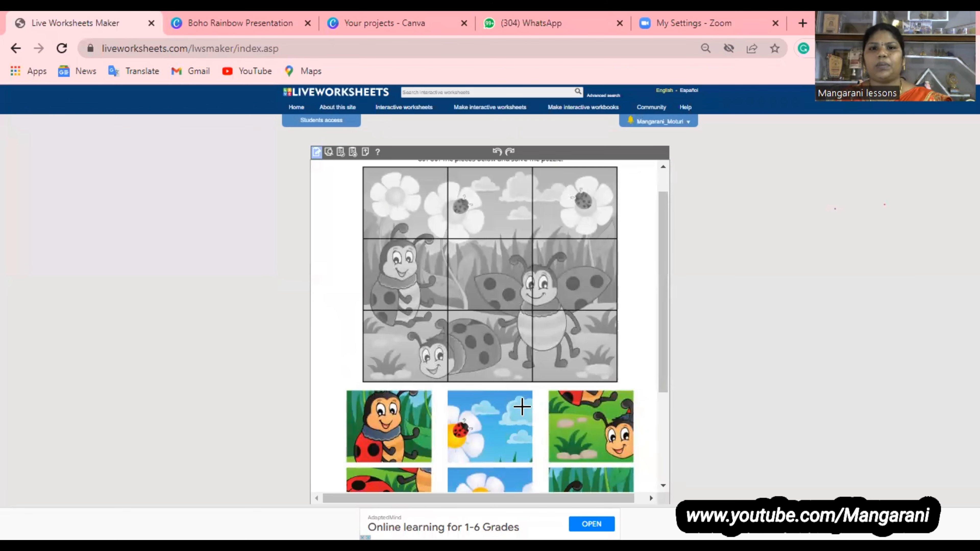
{"action": "scroll", "coordinate": [458, 360], "scroll_direction": "down", "scroll_amount": 2}
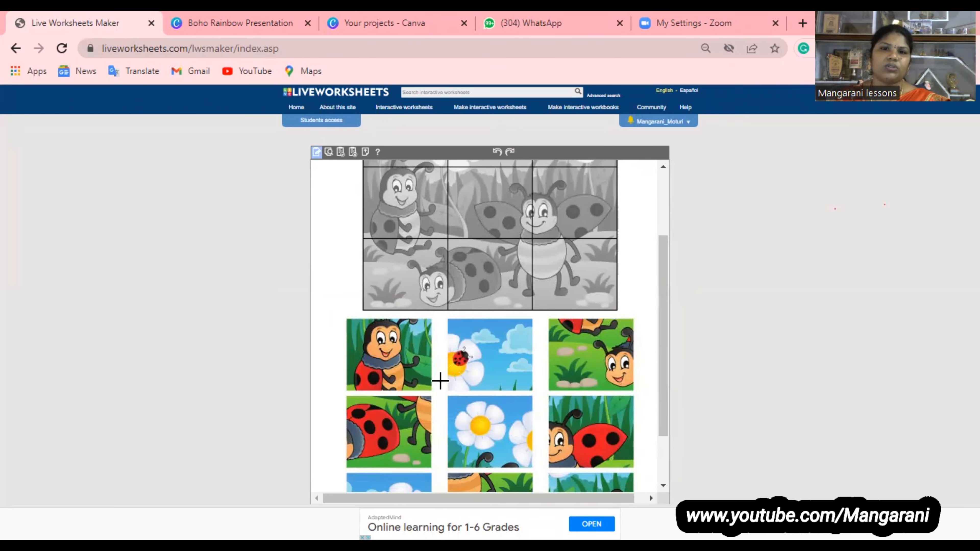
{"action": "scroll", "coordinate": [440, 380], "scroll_direction": "down", "scroll_amount": 2}
{"action": "scroll", "coordinate": [371, 299], "scroll_direction": "up", "scroll_amount": 5}
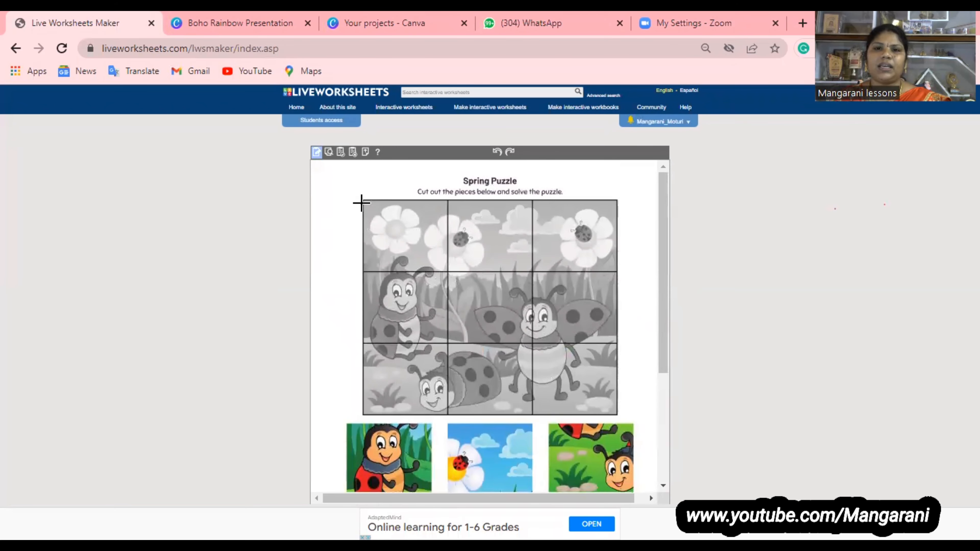
{"action": "scroll", "coordinate": [431, 385], "scroll_direction": "down", "scroll_amount": 5}
{"action": "scroll", "coordinate": [435, 350], "scroll_direction": "up", "scroll_amount": 5}
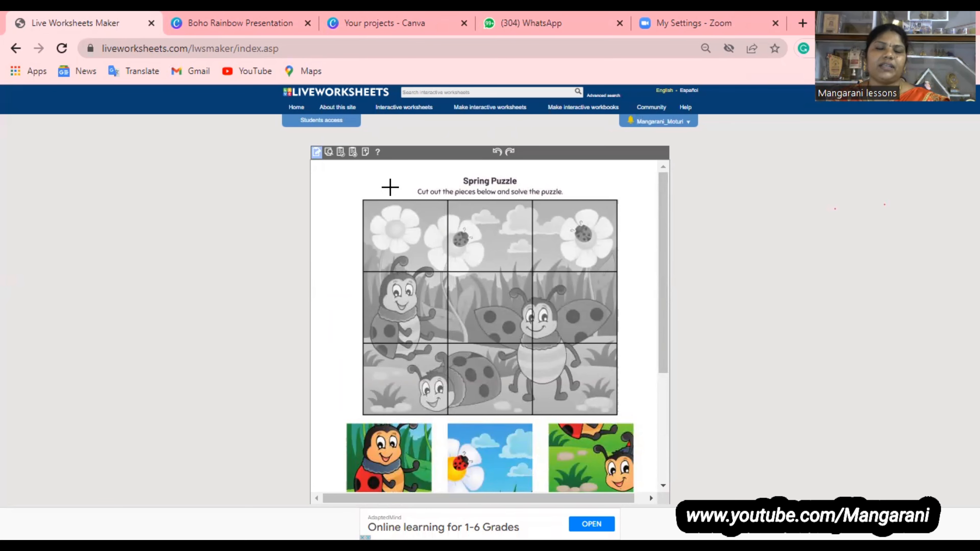
{"action": "scroll", "coordinate": [536, 329], "scroll_direction": "down", "scroll_amount": 5}
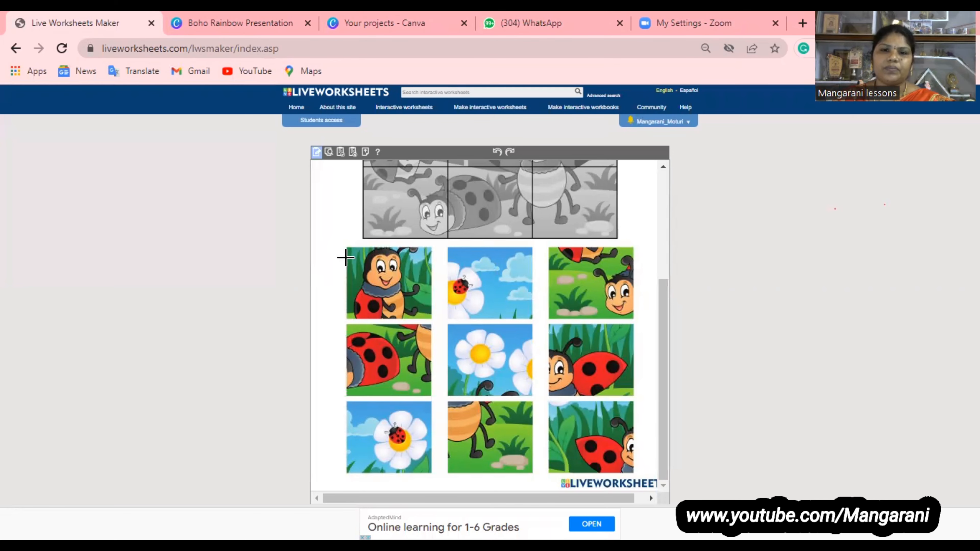
{"action": "scroll", "coordinate": [343, 251], "scroll_direction": "up", "scroll_amount": 5}
{"action": "scroll", "coordinate": [346, 253], "scroll_direction": "down", "scroll_amount": 5}
{"action": "scroll", "coordinate": [349, 253], "scroll_direction": "up", "scroll_amount": 5}
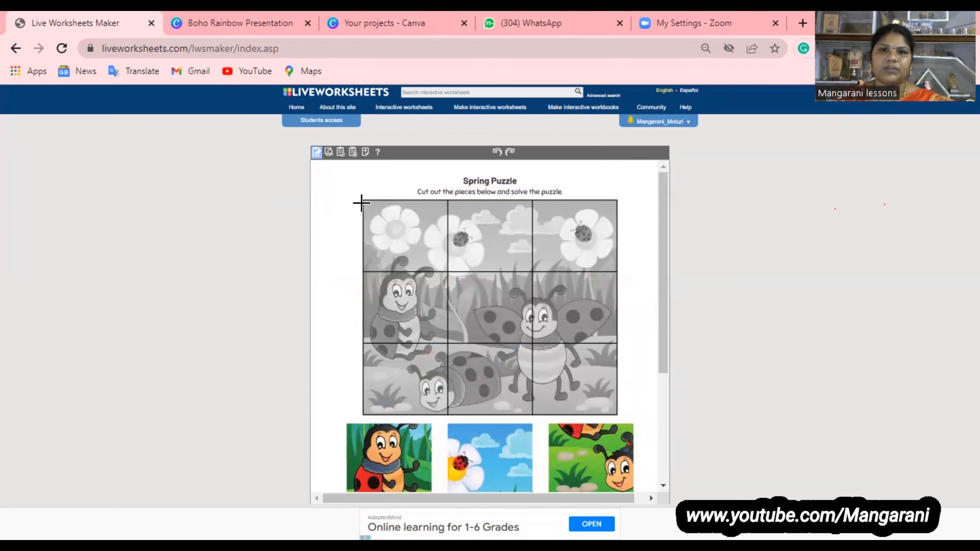
Draw a text box over each of the three cells in the top row of the grey puzzle grid.
{"action": "mouse_move", "coordinate": [361, 201]}
{"action": "left_mouse_down"}
{"action": "mouse_move", "coordinate": [361, 230]}
{"action": "mouse_move", "coordinate": [396, 258]}
{"action": "mouse_move", "coordinate": [446, 272]}
{"action": "left_mouse_up"}
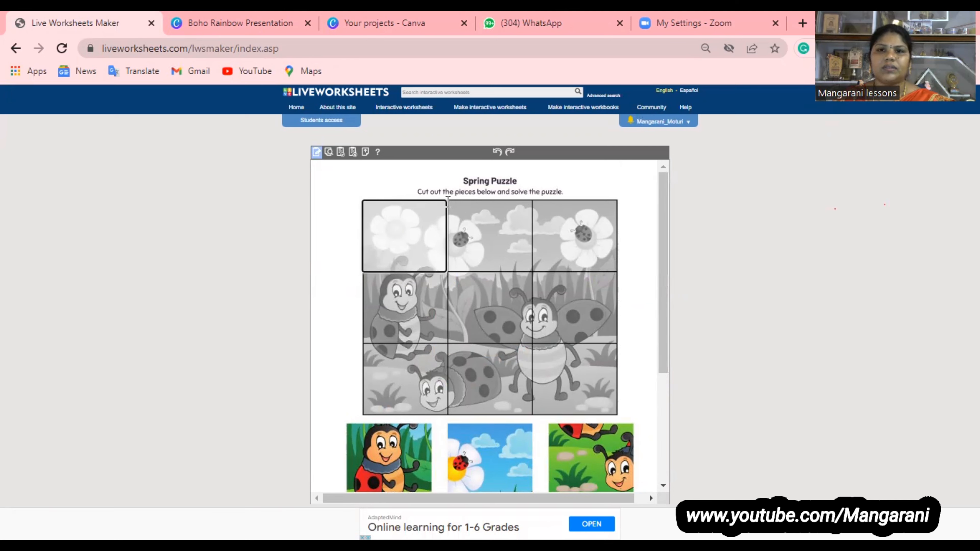
{"action": "left_click_drag", "start_coordinate": [454, 204], "coordinate": [532, 270]}
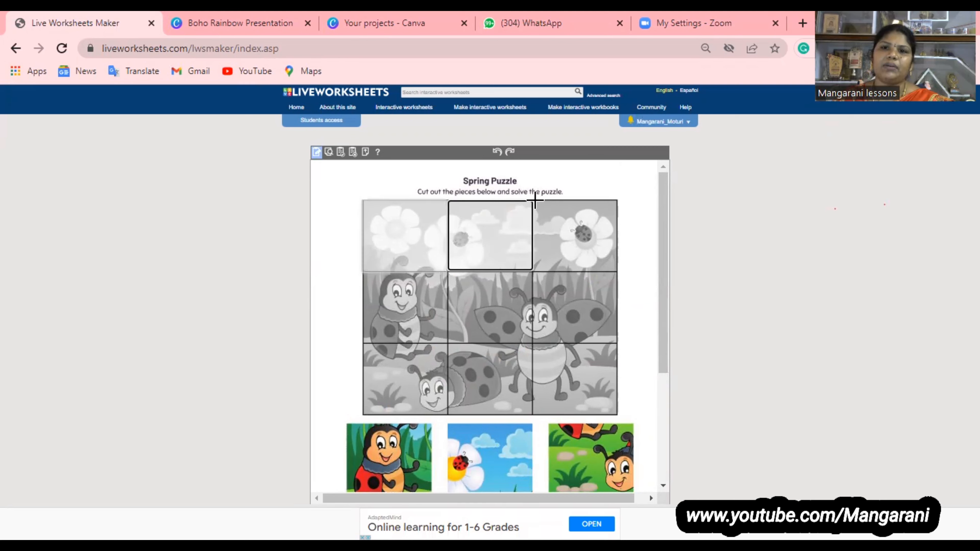
{"action": "left_click_drag", "start_coordinate": [534, 199], "coordinate": [615, 272]}
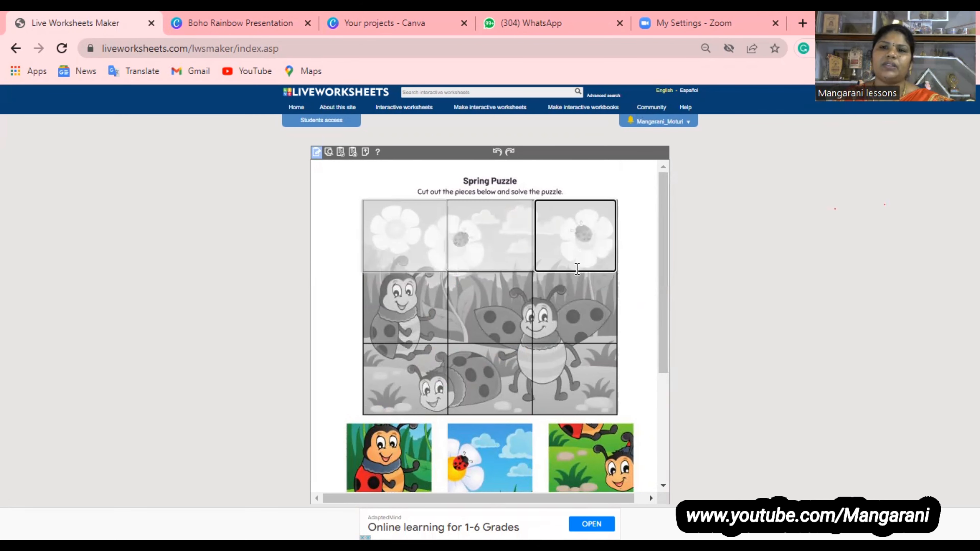
Cover the three middle-row cells of the grey puzzle grid with a separate text box each.
{"action": "scroll", "coordinate": [361, 297], "scroll_direction": "down", "scroll_amount": 4}
{"action": "scroll", "coordinate": [361, 296], "scroll_direction": "up", "scroll_amount": 4}
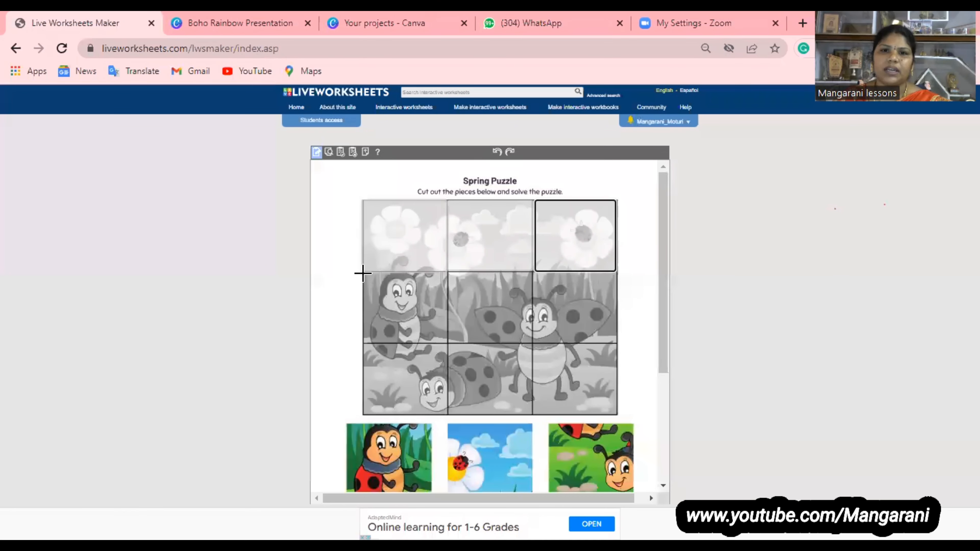
{"action": "left_click_drag", "start_coordinate": [361, 273], "coordinate": [547, 347]}
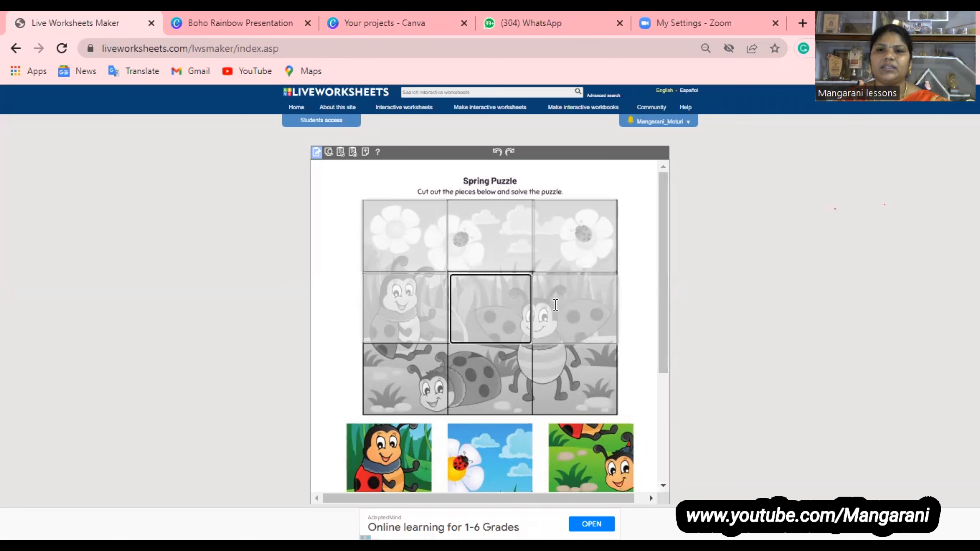
Add one text box over each of the three bottom-row cells of the grey puzzle grid.
{"action": "scroll", "coordinate": [459, 335], "scroll_direction": "down", "scroll_amount": 2}
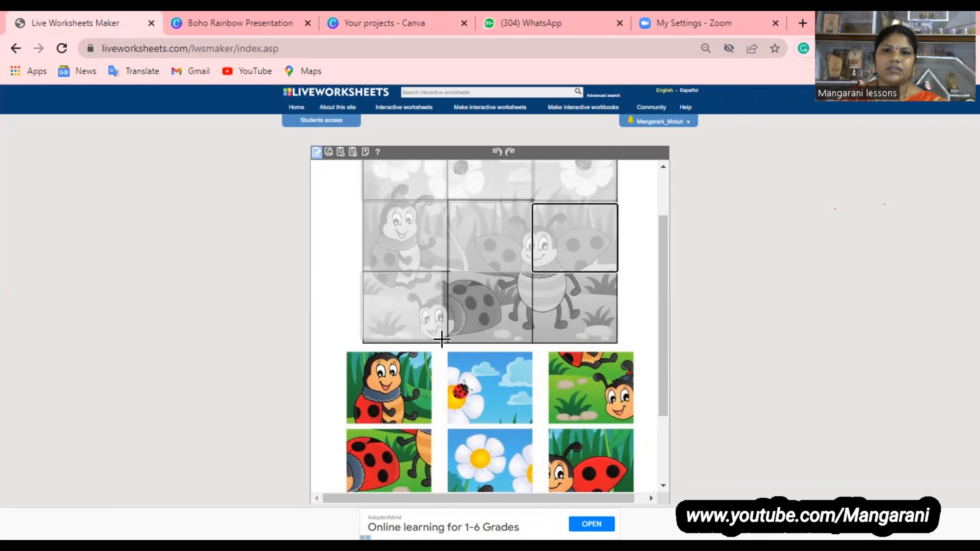
{"action": "left_click_drag", "start_coordinate": [451, 273], "coordinate": [532, 342]}
{"action": "left_click_drag", "start_coordinate": [536, 275], "coordinate": [616, 343]}
Check the text boxes across the grey puzzle grid one by one, and review the colour pieces below.
{"action": "left_click", "coordinate": [489, 298]}
{"action": "left_click", "coordinate": [379, 294]}
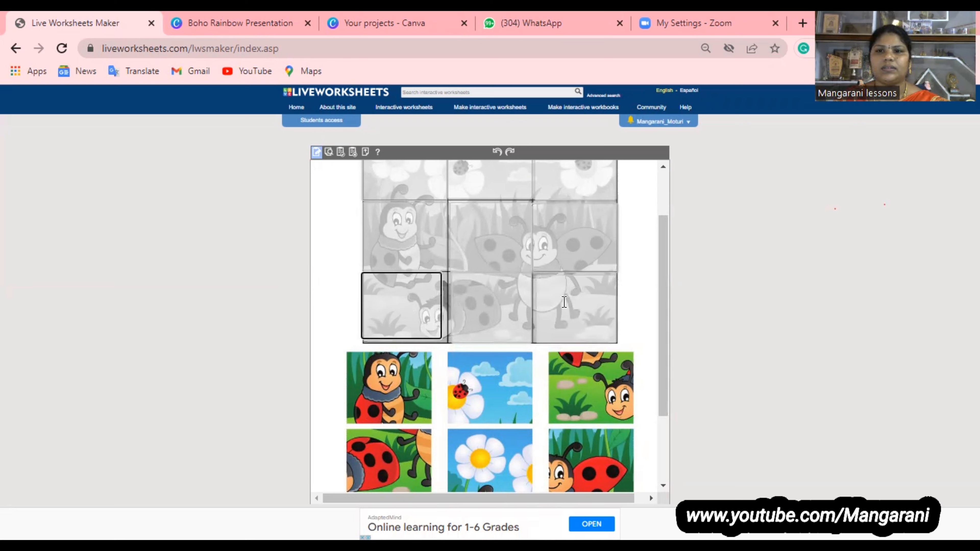
{"action": "left_click", "coordinate": [563, 302]}
{"action": "left_click", "coordinate": [505, 307]}
{"action": "left_click", "coordinate": [412, 242]}
{"action": "left_click", "coordinate": [544, 239]}
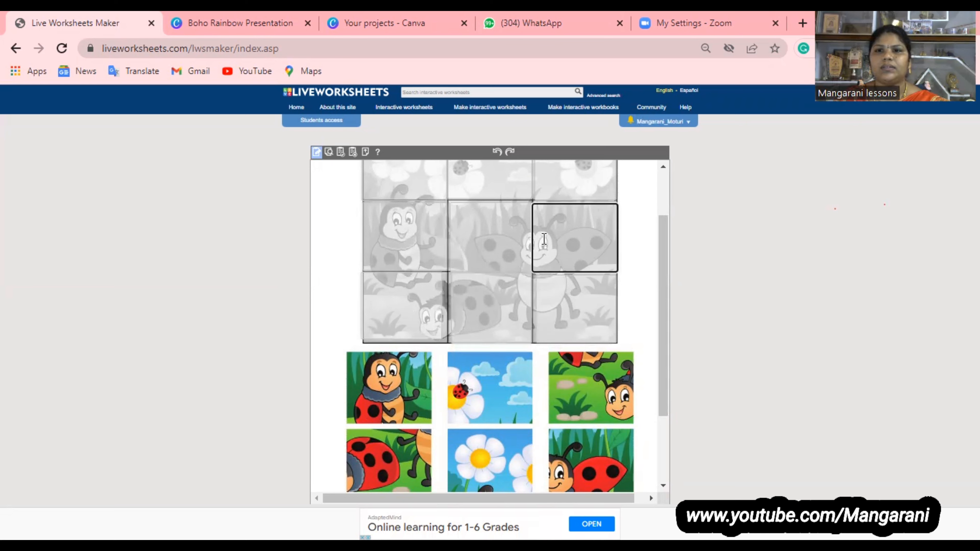
{"action": "left_click", "coordinate": [550, 184]}
{"action": "left_click", "coordinate": [507, 184]}
{"action": "left_click", "coordinate": [404, 166]}
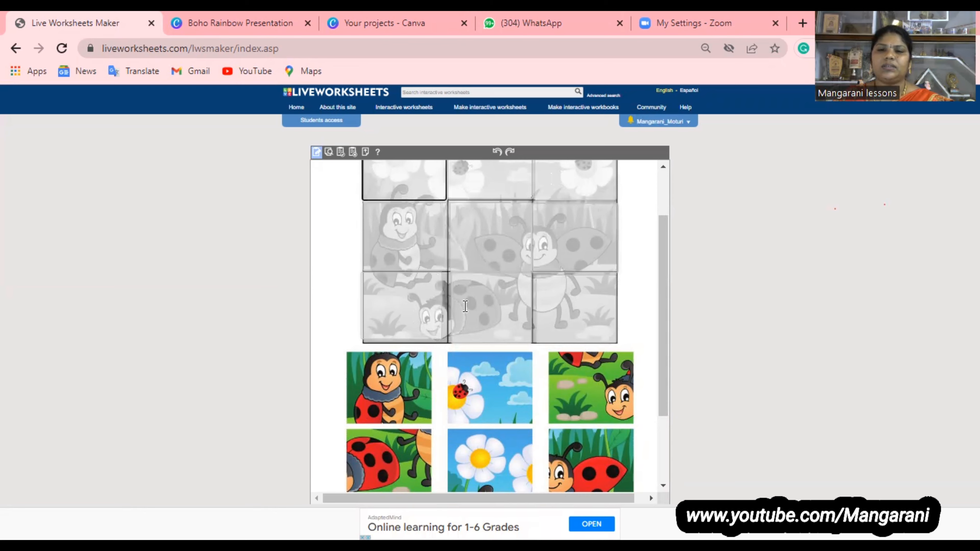
{"action": "scroll", "coordinate": [465, 306], "scroll_direction": "up", "scroll_amount": 2}
{"action": "scroll", "coordinate": [514, 306], "scroll_direction": "down", "scroll_amount": 5}
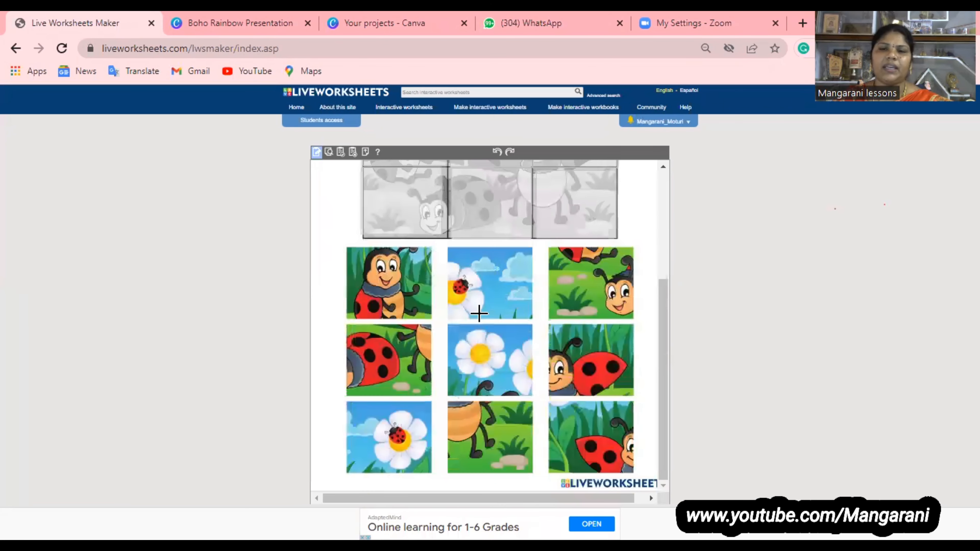
{"action": "scroll", "coordinate": [479, 314], "scroll_direction": "up", "scroll_amount": 3}
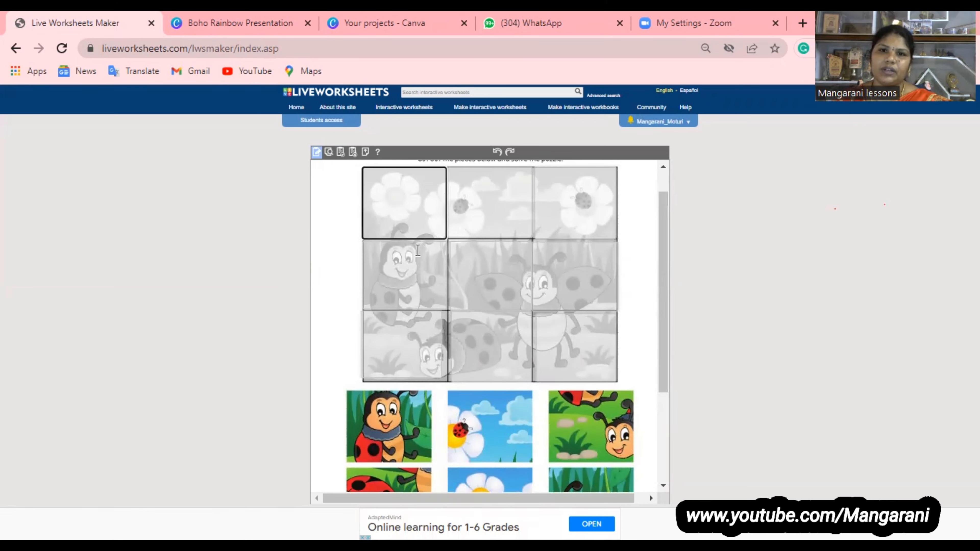
Draw text boxes over the first two colour pieces in the upper row below the grid.
{"action": "scroll", "coordinate": [430, 346], "scroll_direction": "down", "scroll_amount": 3}
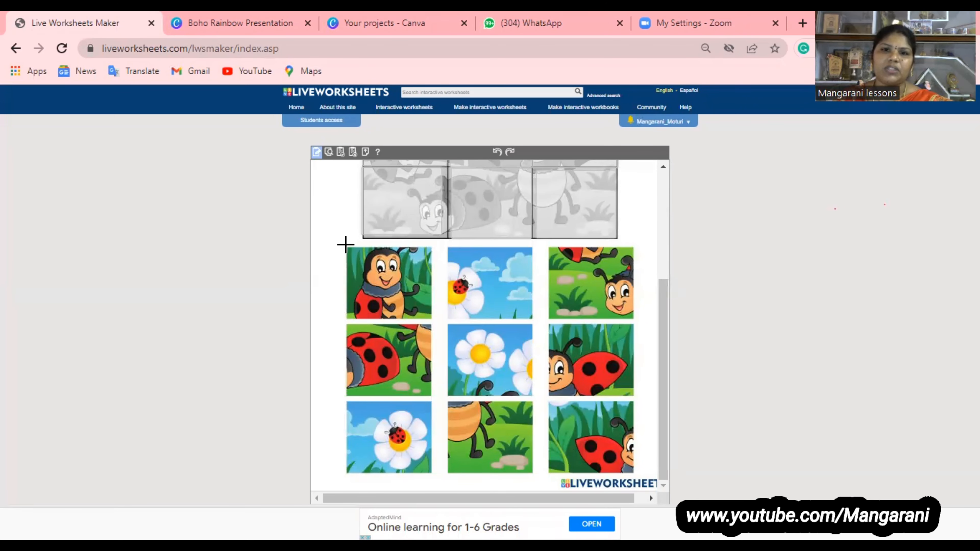
{"action": "mouse_move", "coordinate": [346, 245]}
{"action": "left_mouse_down"}
{"action": "mouse_move", "coordinate": [356, 314]}
{"action": "mouse_move", "coordinate": [388, 326]}
{"action": "mouse_move", "coordinate": [436, 322]}
{"action": "left_mouse_up"}
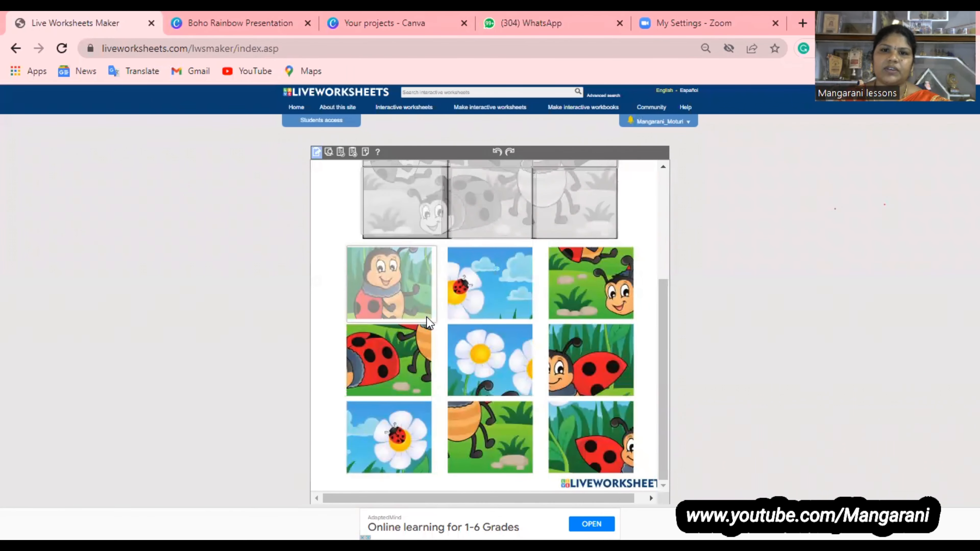
{"action": "left_click_drag", "start_coordinate": [444, 246], "coordinate": [534, 320]}
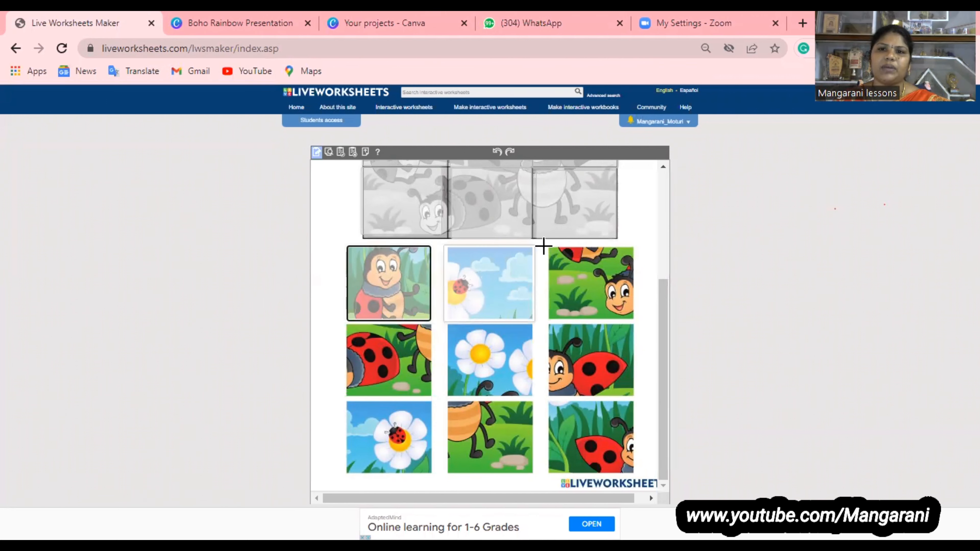
{"action": "mouse_move", "coordinate": [546, 247]}
{"action": "left_mouse_down"}
{"action": "mouse_move", "coordinate": [542, 304]}
{"action": "mouse_move", "coordinate": [566, 316]}
{"action": "left_mouse_up"}
{"action": "left_click_drag", "start_coordinate": [640, 335], "coordinate": [651, 327]}
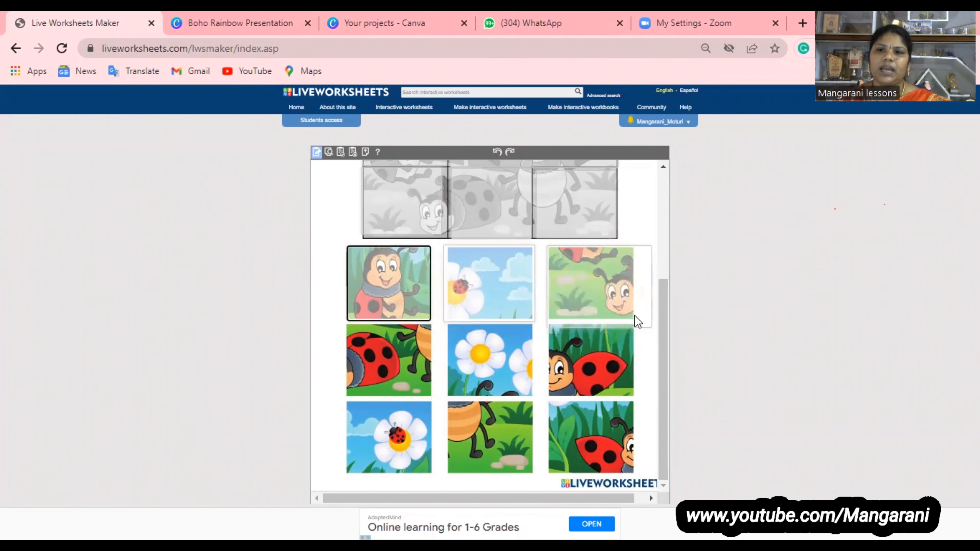
{"action": "left_click", "coordinate": [589, 284]}
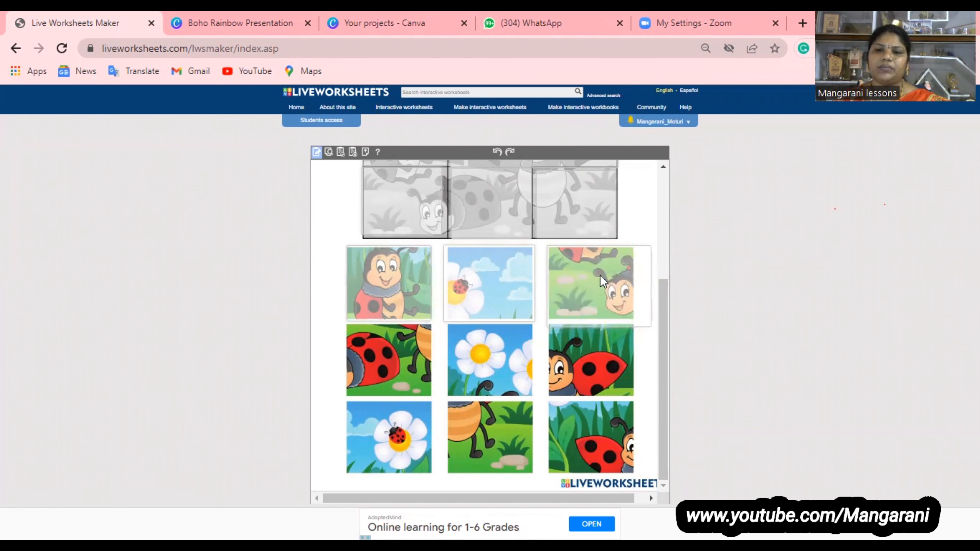
{"action": "left_click_drag", "start_coordinate": [561, 329], "coordinate": [638, 326]}
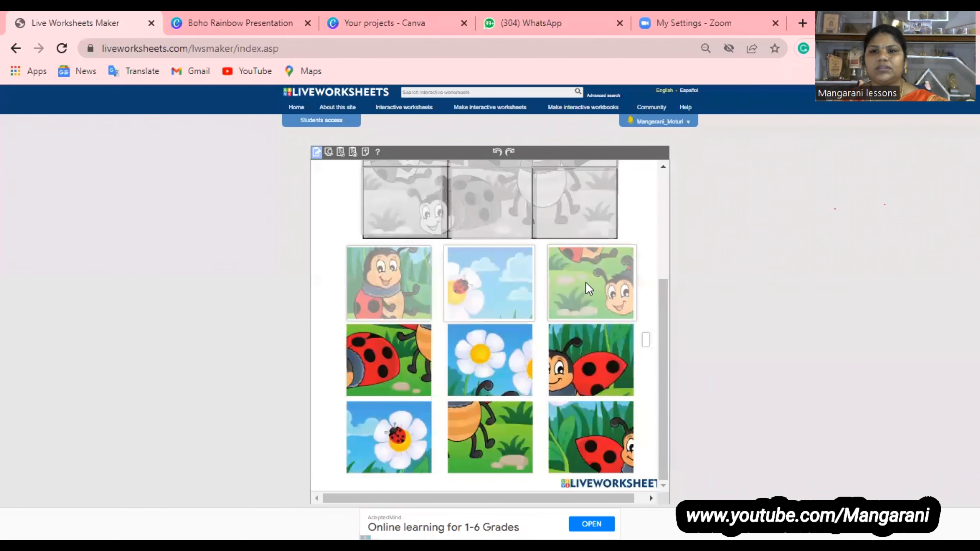
{"action": "left_click_drag", "start_coordinate": [585, 282], "coordinate": [632, 395]}
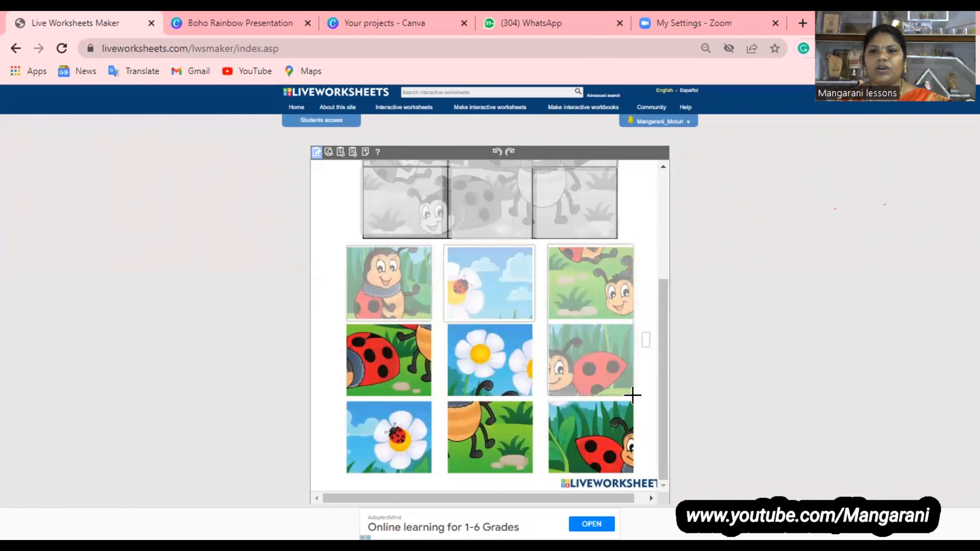
{"action": "left_click", "coordinate": [584, 343]}
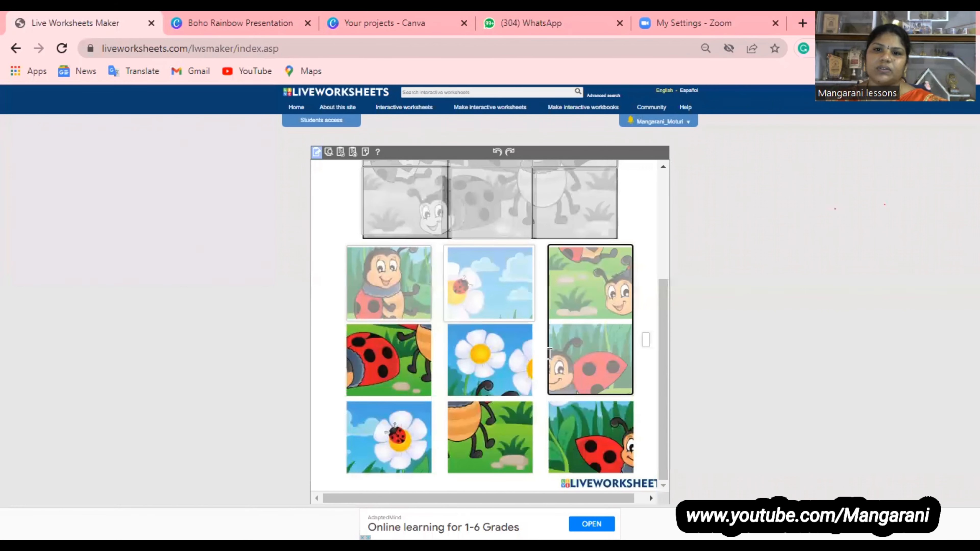
{"action": "mouse_move", "coordinate": [545, 354]}
{"action": "left_mouse_down"}
{"action": "mouse_move", "coordinate": [564, 352]}
{"action": "mouse_move", "coordinate": [547, 360]}
{"action": "left_mouse_up"}
{"action": "key", "text": "Delete"}
{"action": "key", "text": "Delete"}
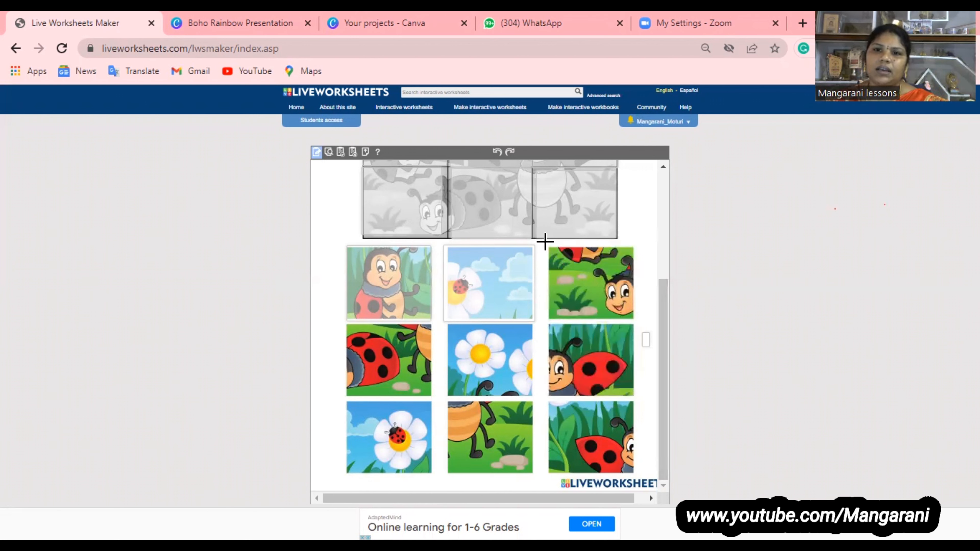
Draw separate text boxes over the third colour piece of the upper row and all three middle-row pieces.
{"action": "left_click_drag", "start_coordinate": [546, 245], "coordinate": [637, 322]}
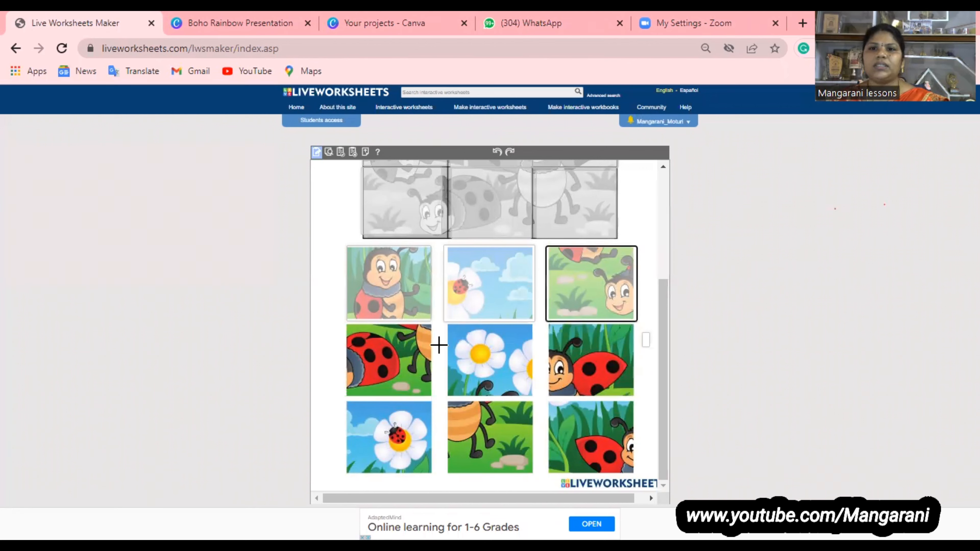
{"action": "left_click_drag", "start_coordinate": [343, 325], "coordinate": [436, 398]}
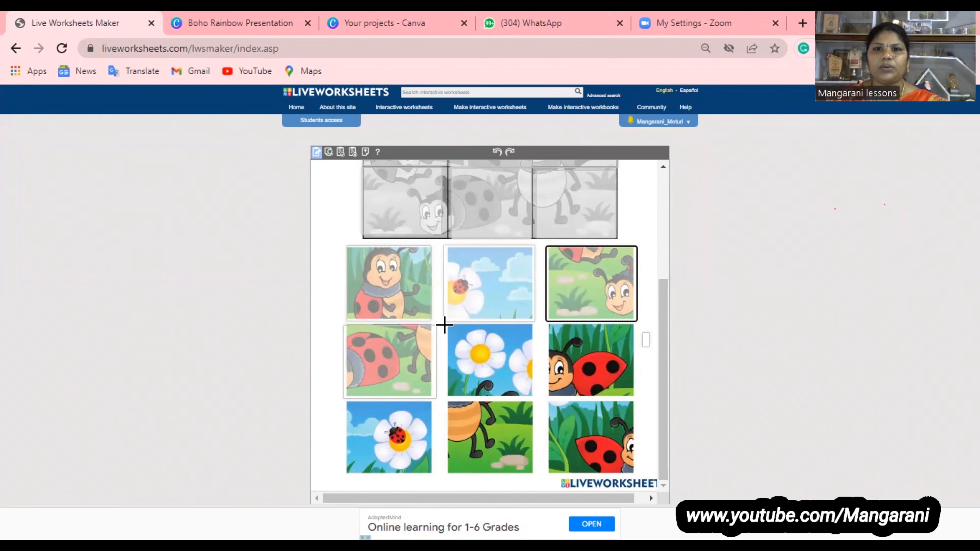
{"action": "left_click_drag", "start_coordinate": [447, 324], "coordinate": [537, 397]}
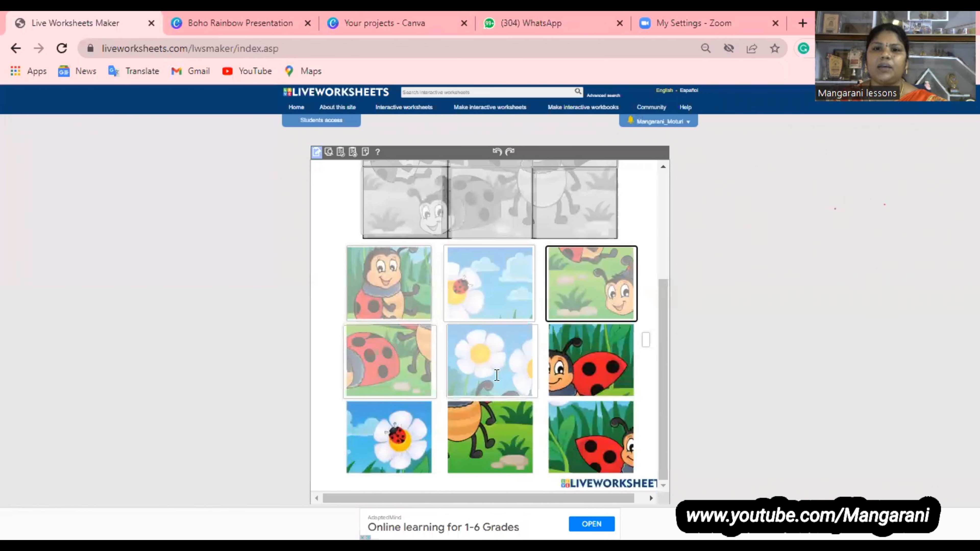
{"action": "left_click_drag", "start_coordinate": [546, 325], "coordinate": [644, 402]}
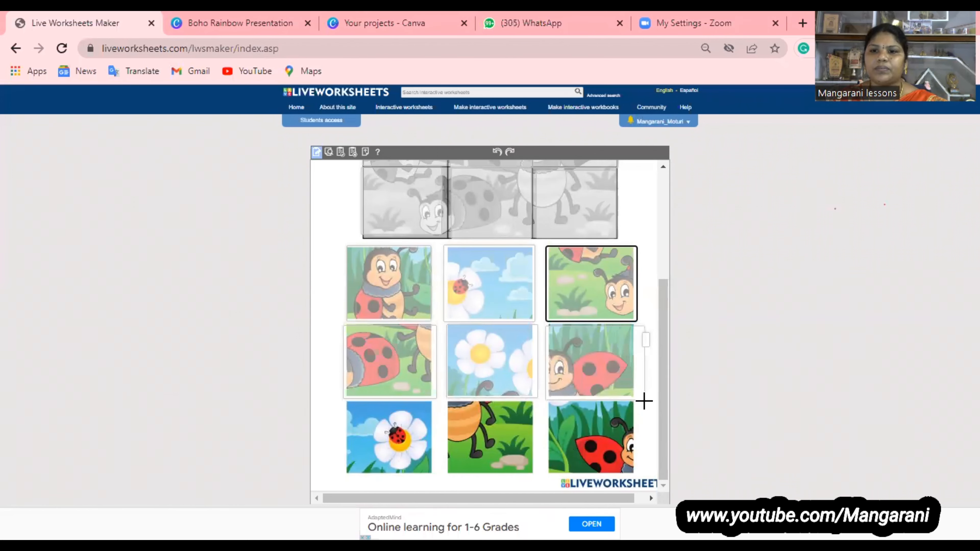